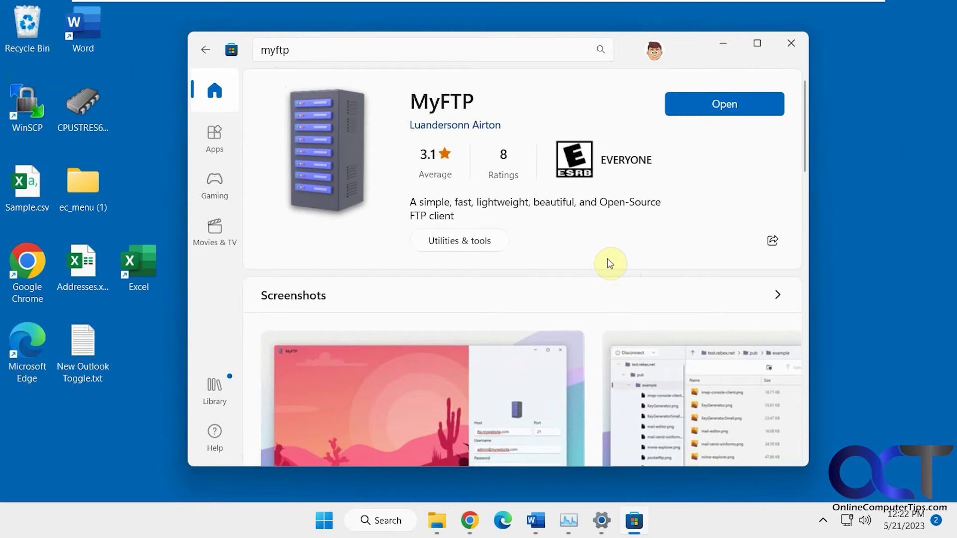
# - Launch MyFTP from the Store, position its window, glance at saved connections, and open Settings
pyautogui.click(730, 109)
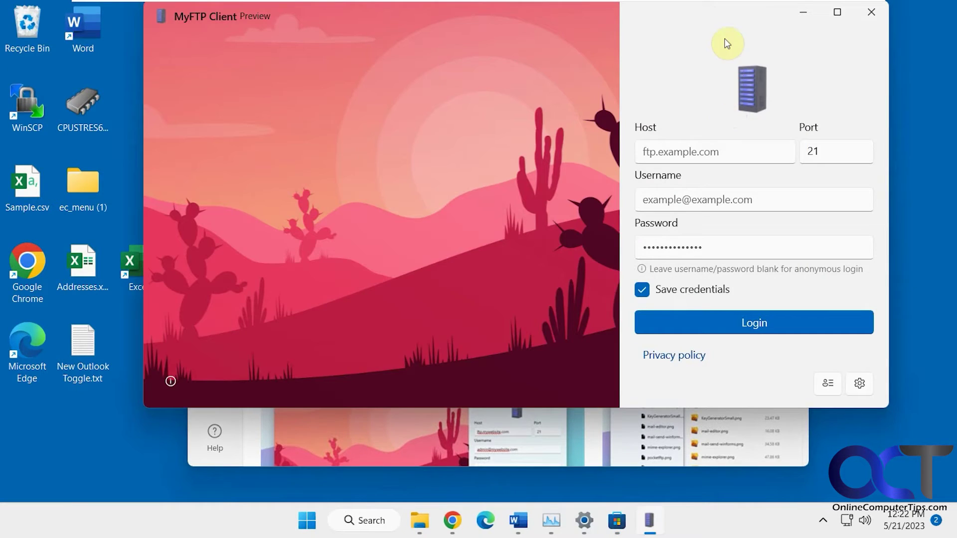
pyautogui.moveTo(692, 14); pyautogui.dragTo(637, 56)
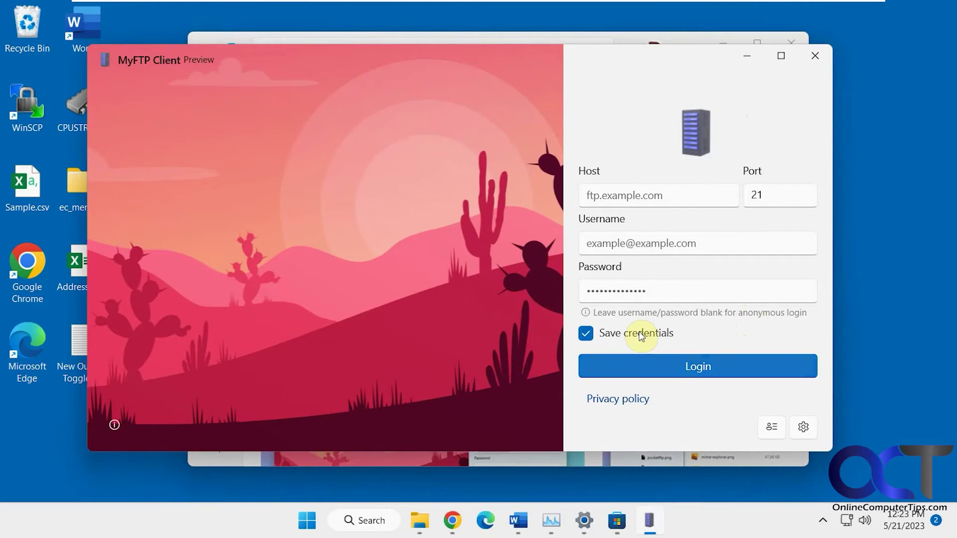
pyautogui.click(777, 431)
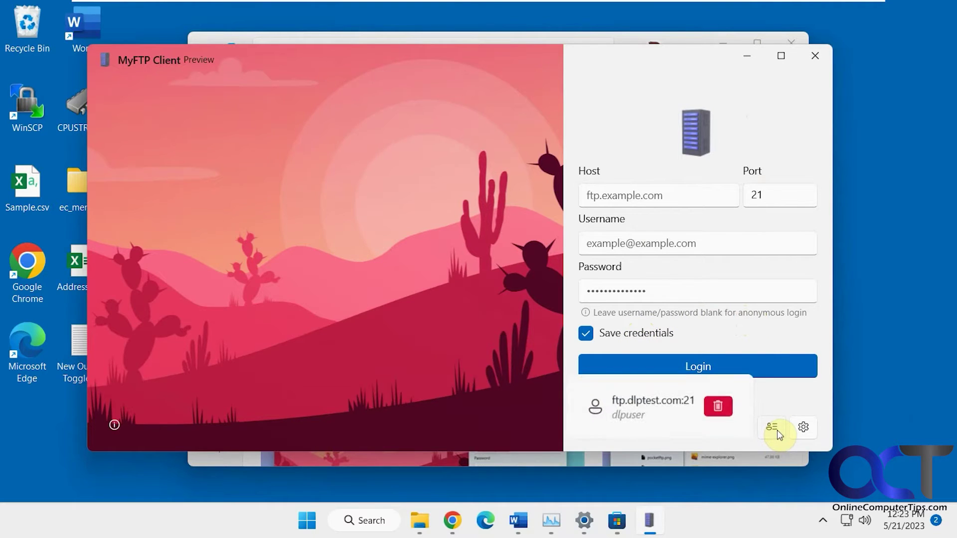
pyautogui.click(778, 432)
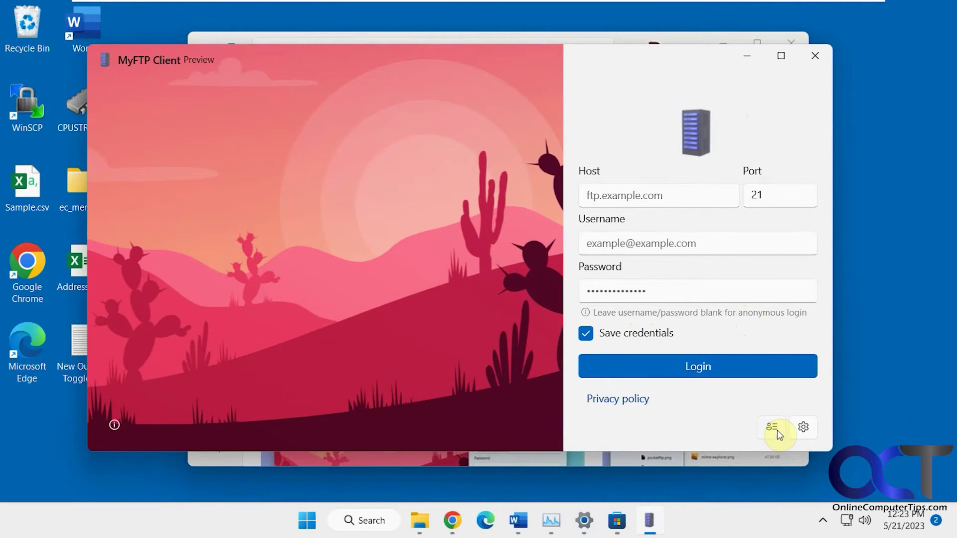
pyautogui.click(804, 430)
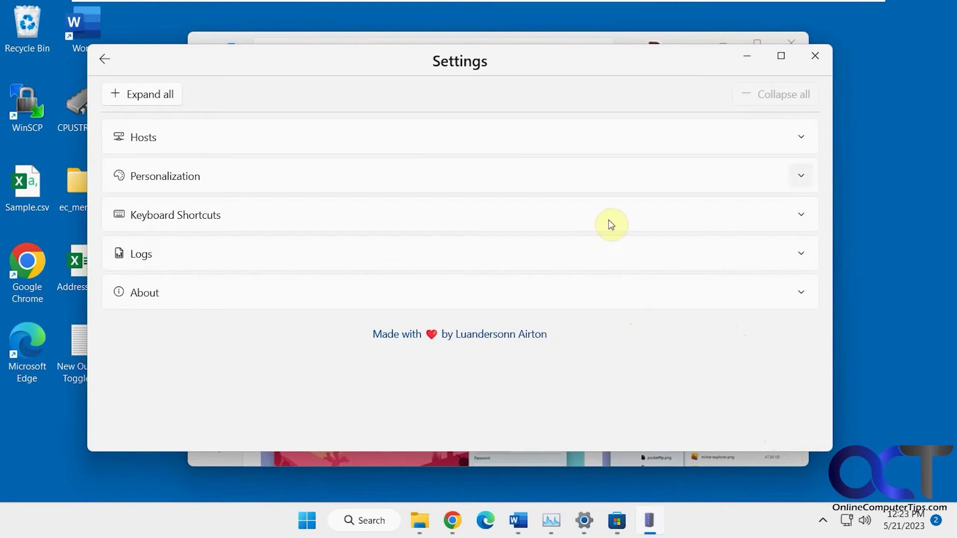
pyautogui.click(801, 138)
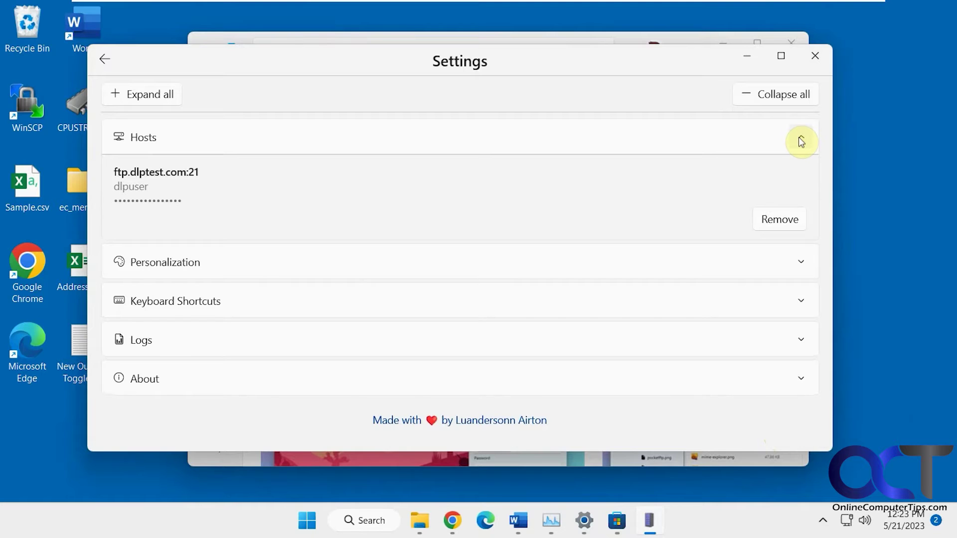
pyautogui.click(801, 140)
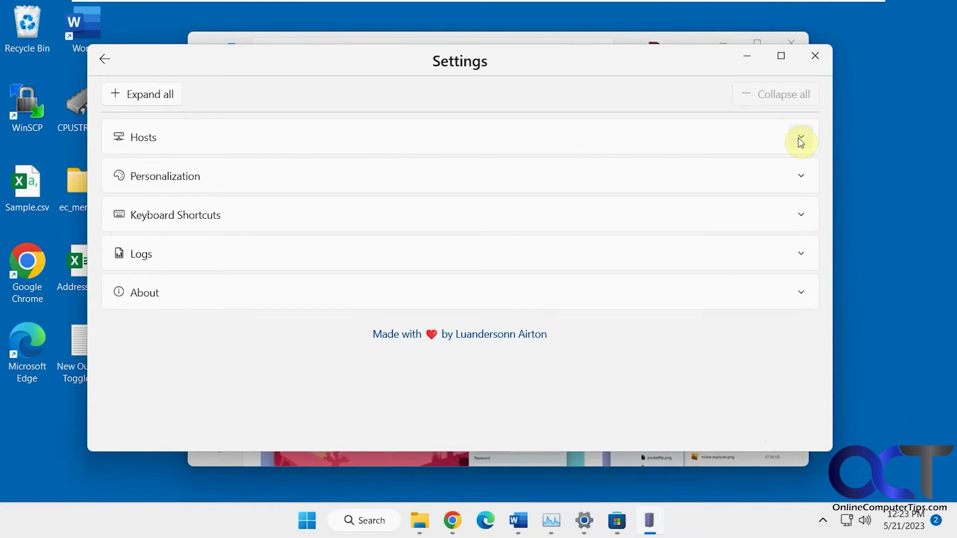
pyautogui.click(800, 177)
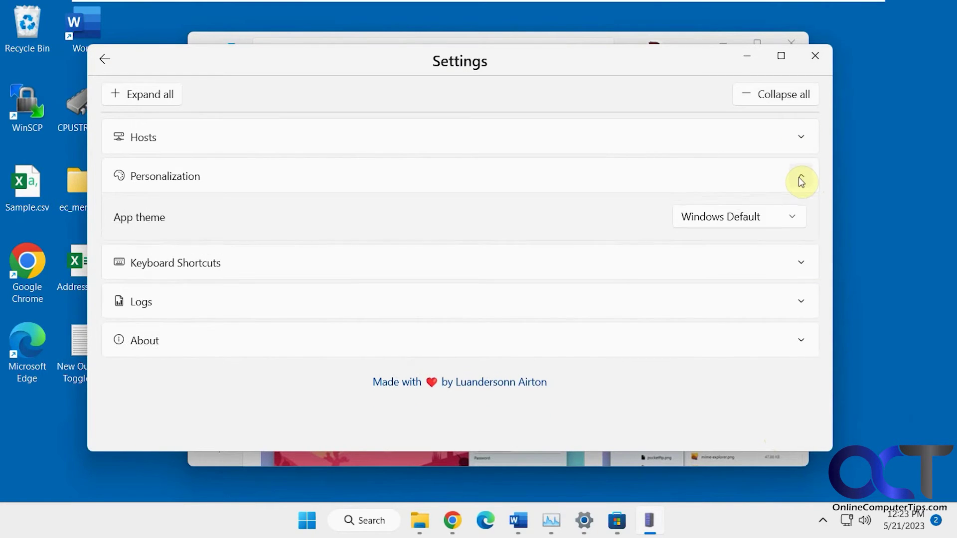
pyautogui.click(780, 221)
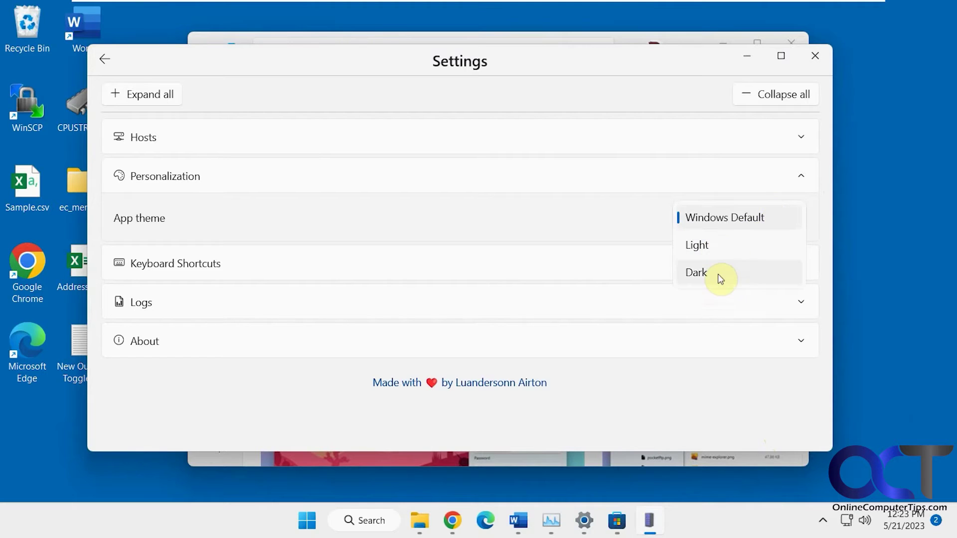
pyautogui.click(803, 179)
pyautogui.click(803, 179)
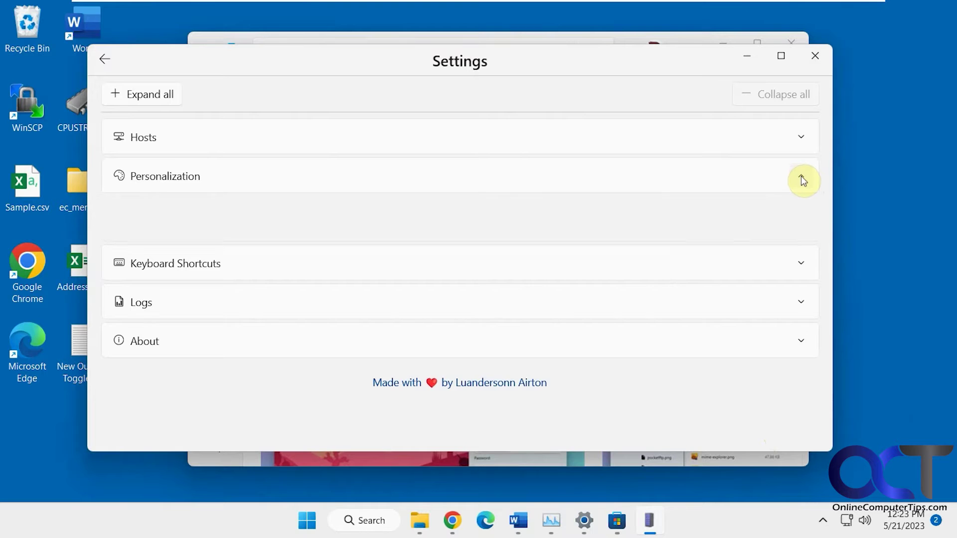
pyautogui.click(801, 219)
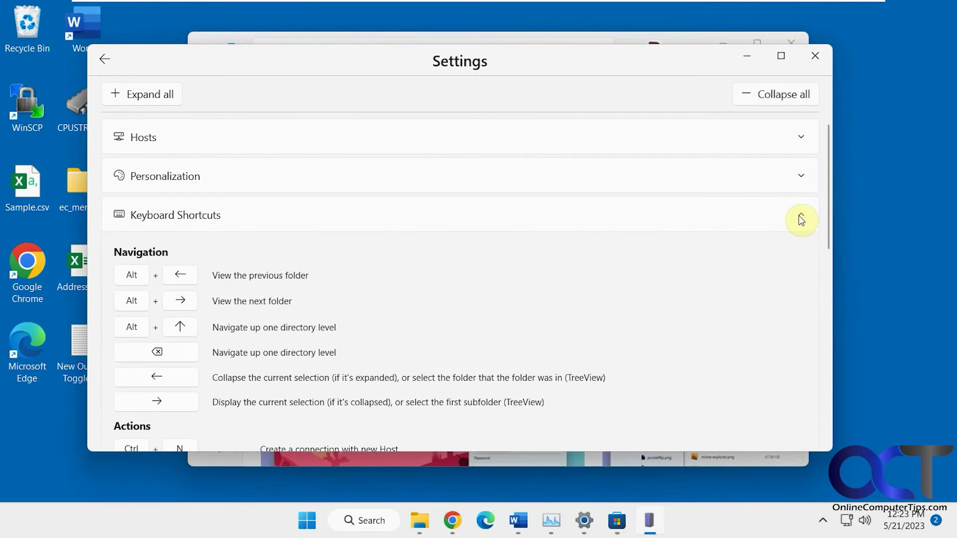
pyautogui.scroll(-9, 709, 360)
pyautogui.scroll(9, 709, 356)
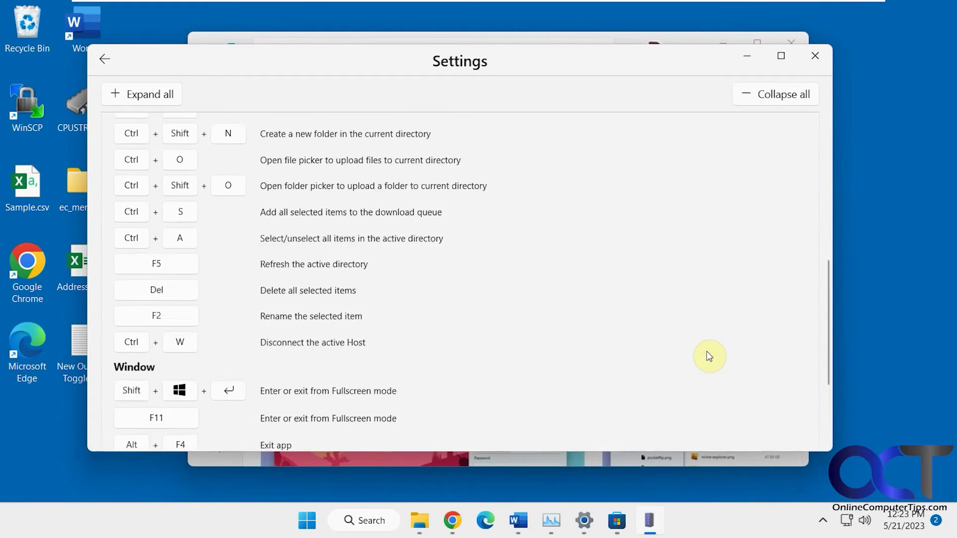
pyautogui.click(798, 214)
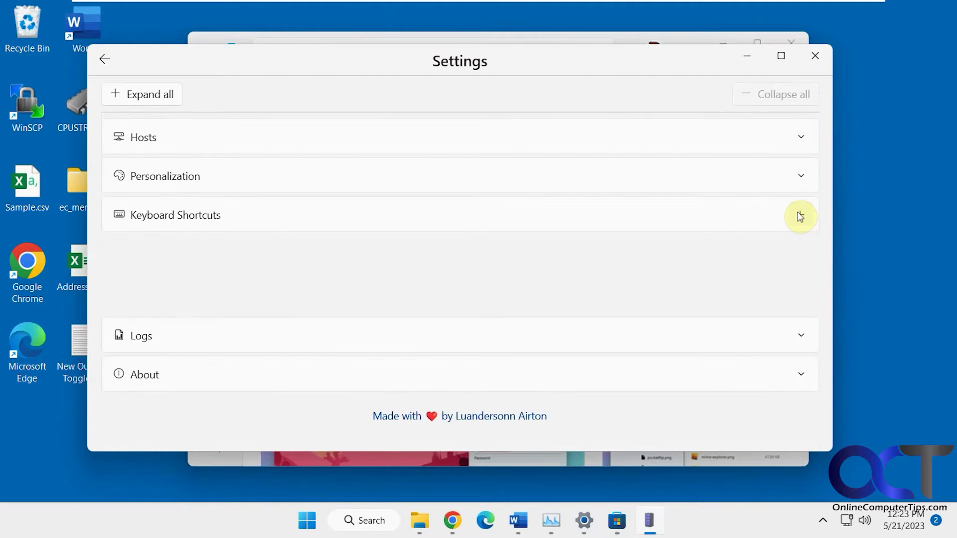
pyautogui.click(804, 256)
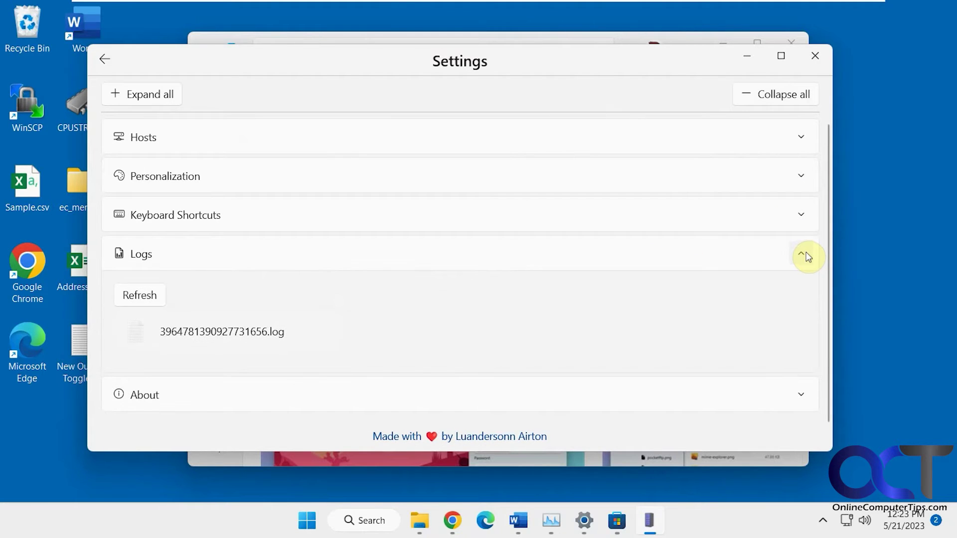
pyautogui.click(807, 258)
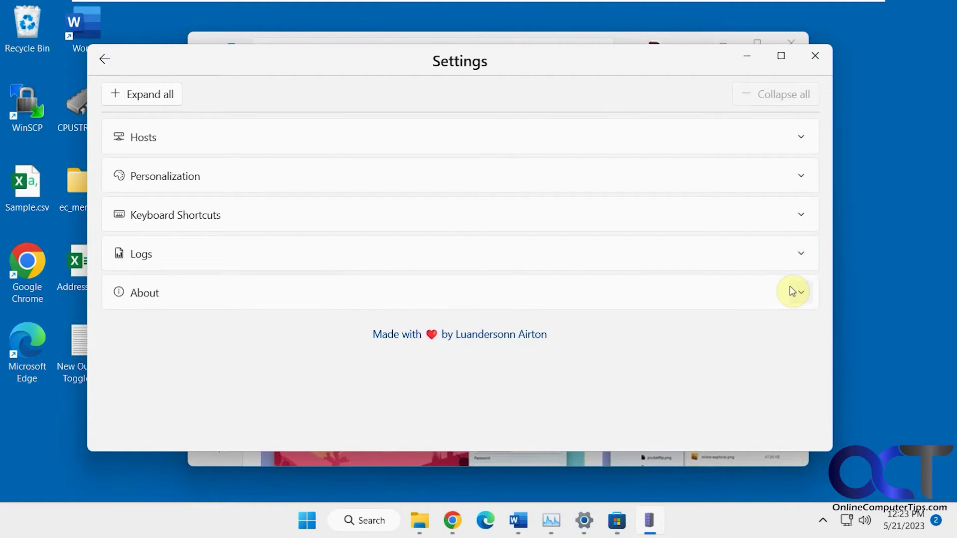
pyautogui.click(798, 294)
pyautogui.click(800, 296)
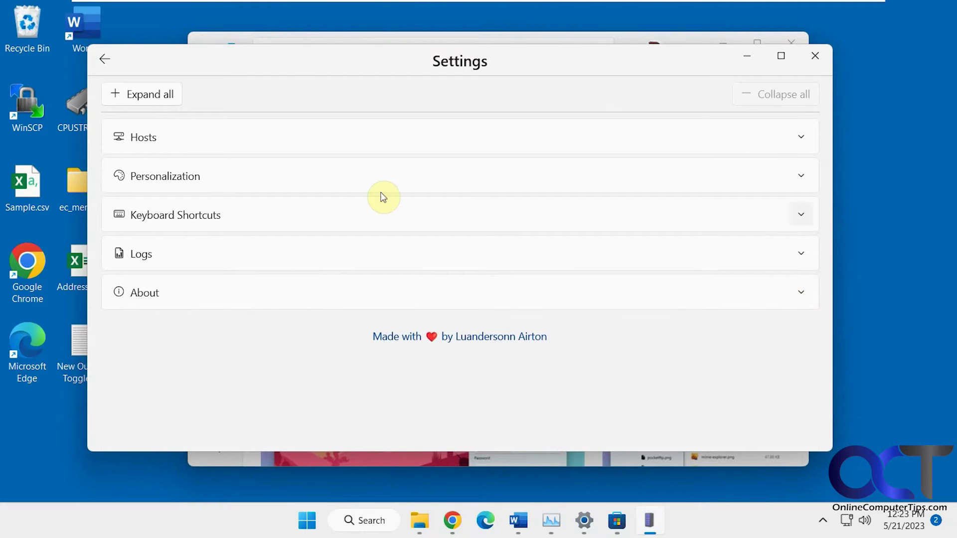
pyautogui.click(105, 60)
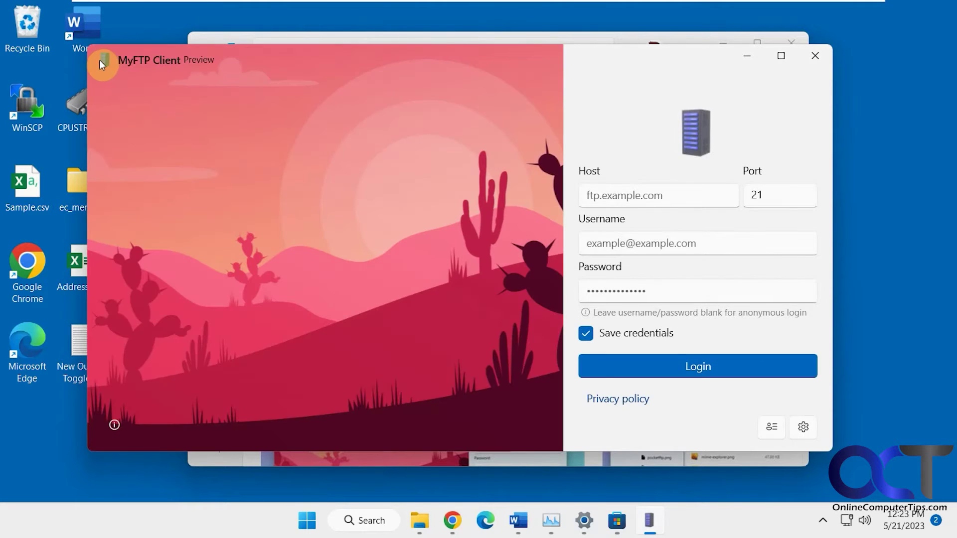
# - Connect to ftp.dlptest.com:21 using the saved connection
pyautogui.click(773, 429)
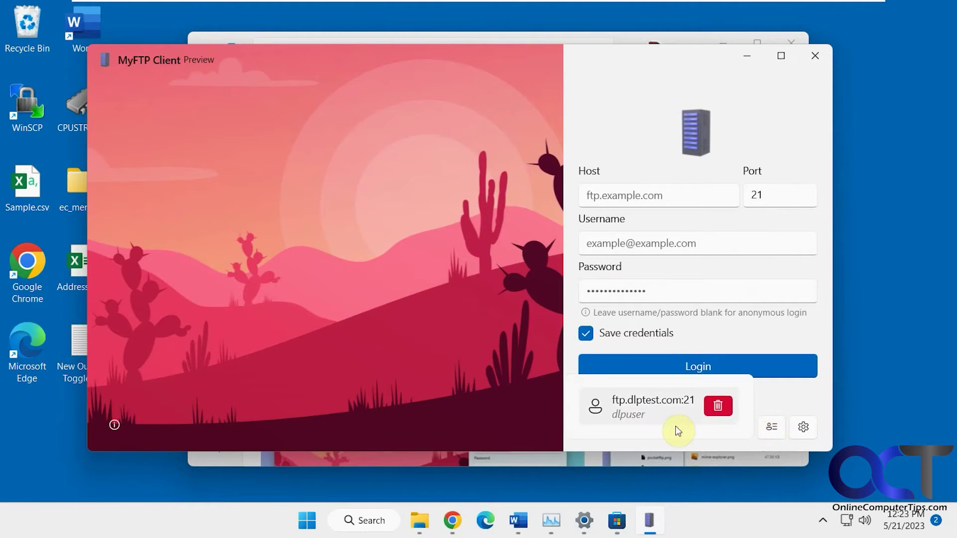
pyautogui.click(655, 405)
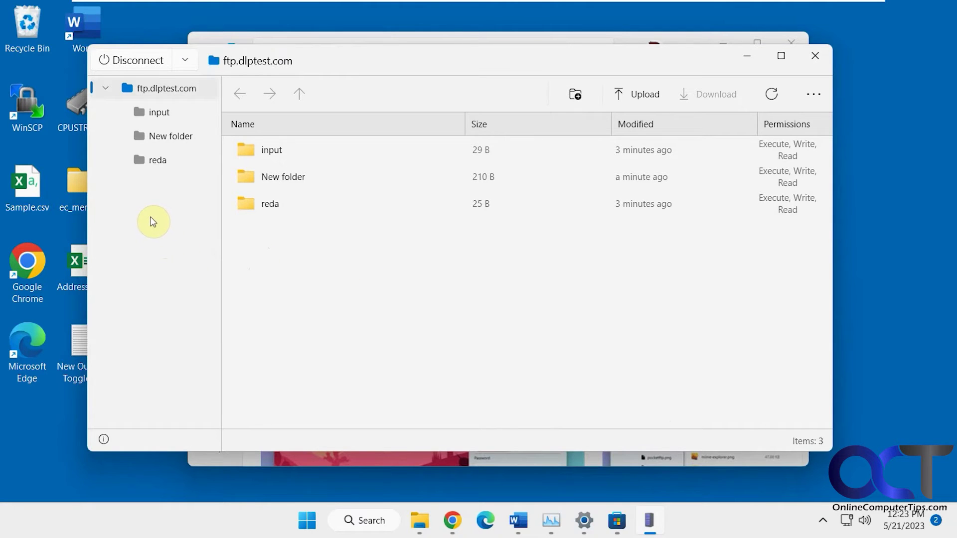
# - Browse into the input folder holding archive_csv.zip and start a new folder there
pyautogui.doubleClick(274, 152)
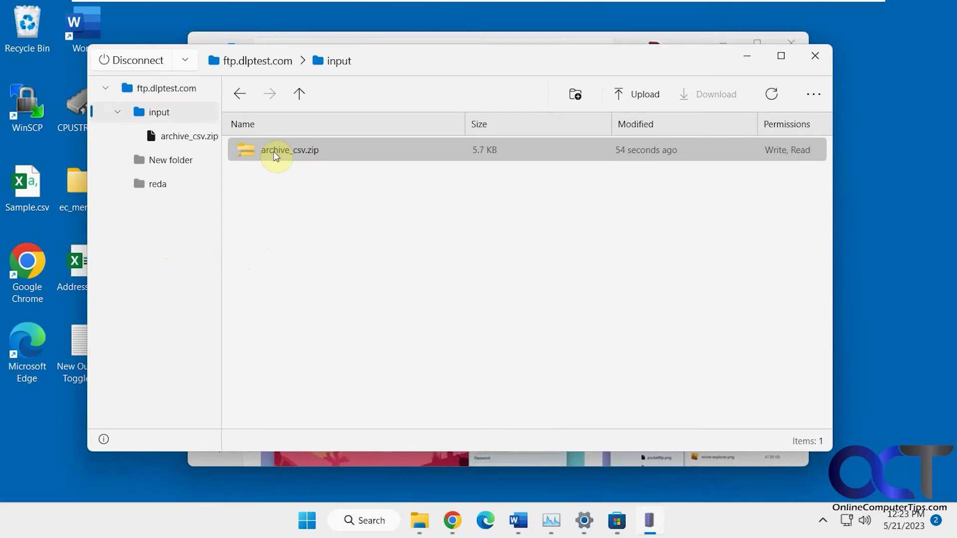
pyautogui.click(277, 156)
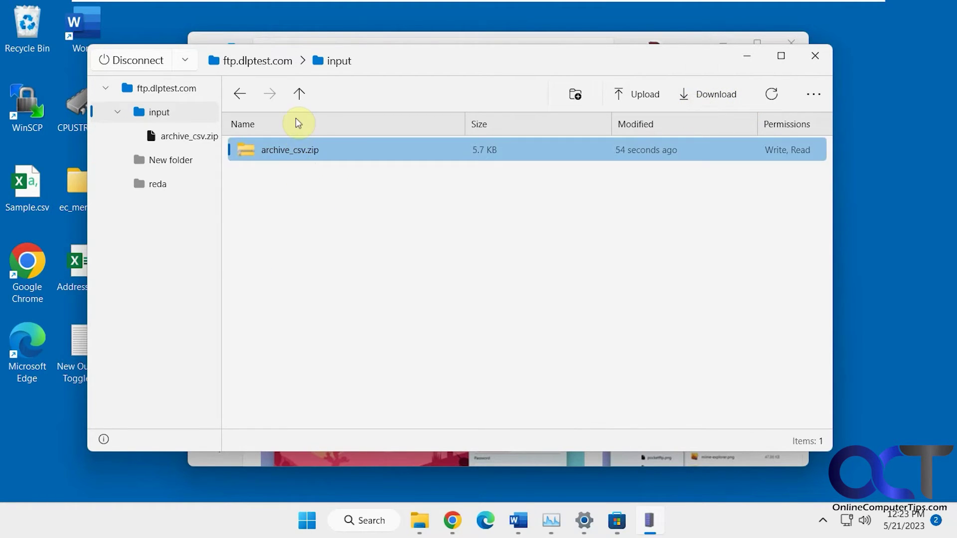
pyautogui.click(240, 95)
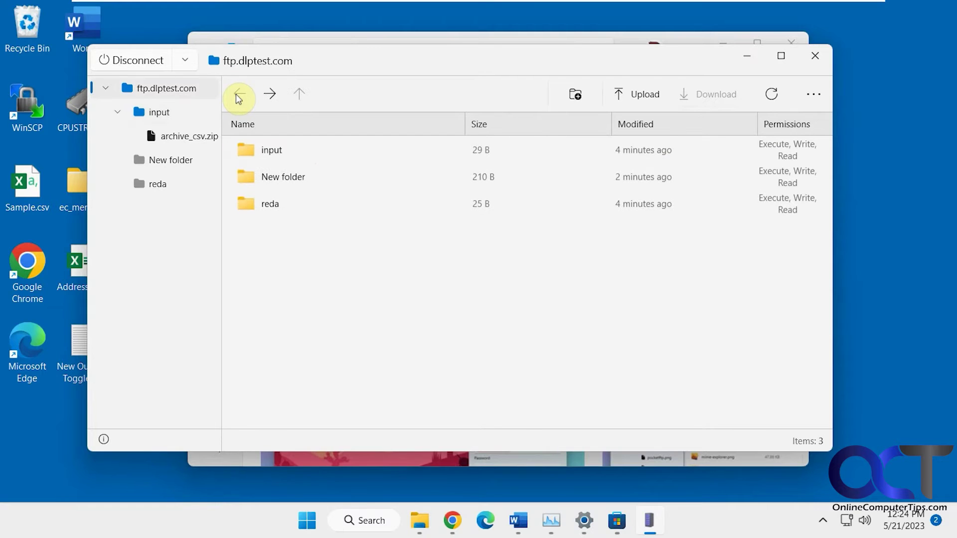
pyautogui.click(273, 97)
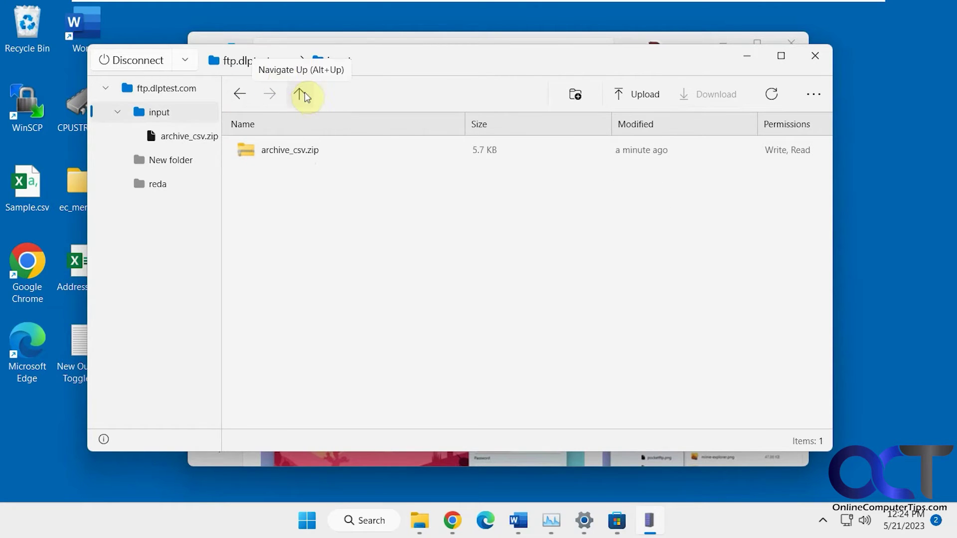
pyautogui.click(254, 62)
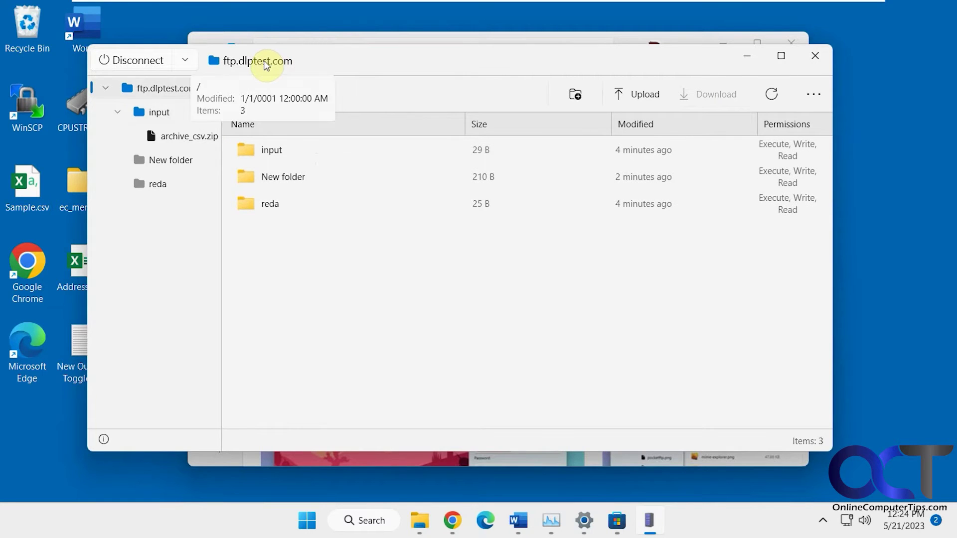
pyautogui.click(165, 114)
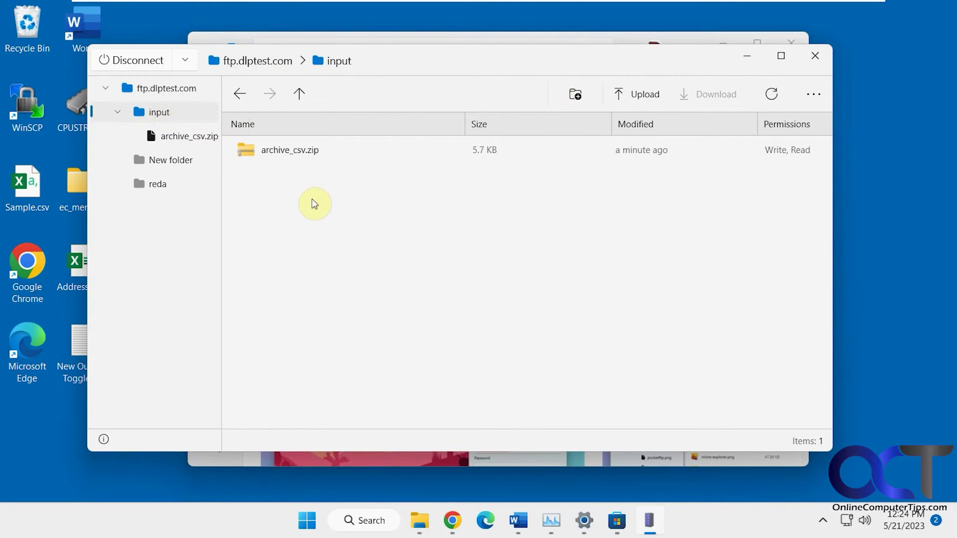
pyautogui.click(576, 94)
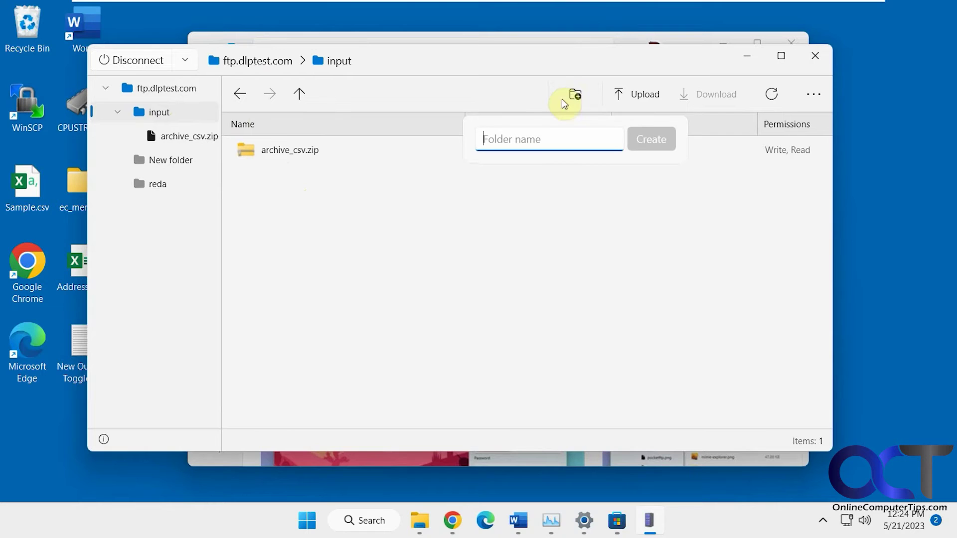
# - Create a folder named 'test' inside input, open it, and bring up the upload choices
pyautogui.write('test')
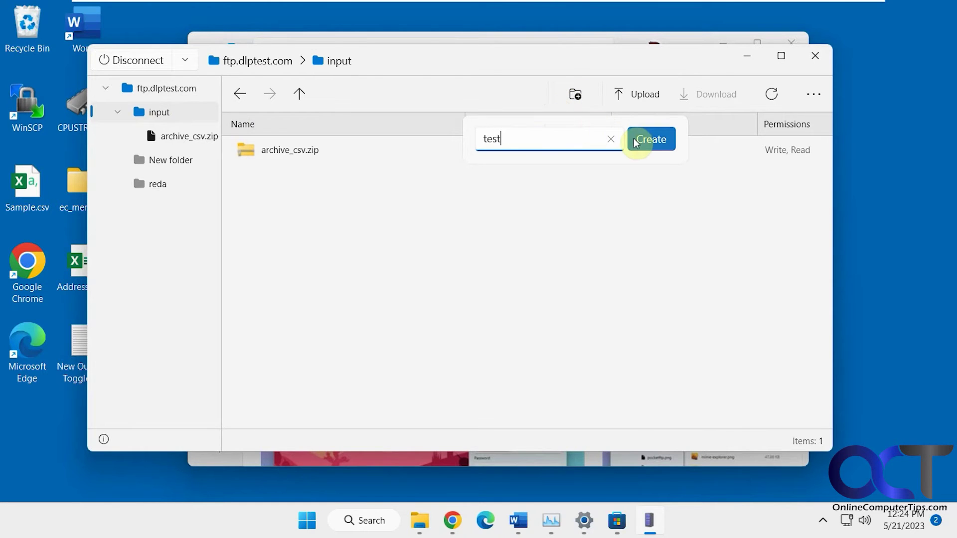
pyautogui.click(653, 146)
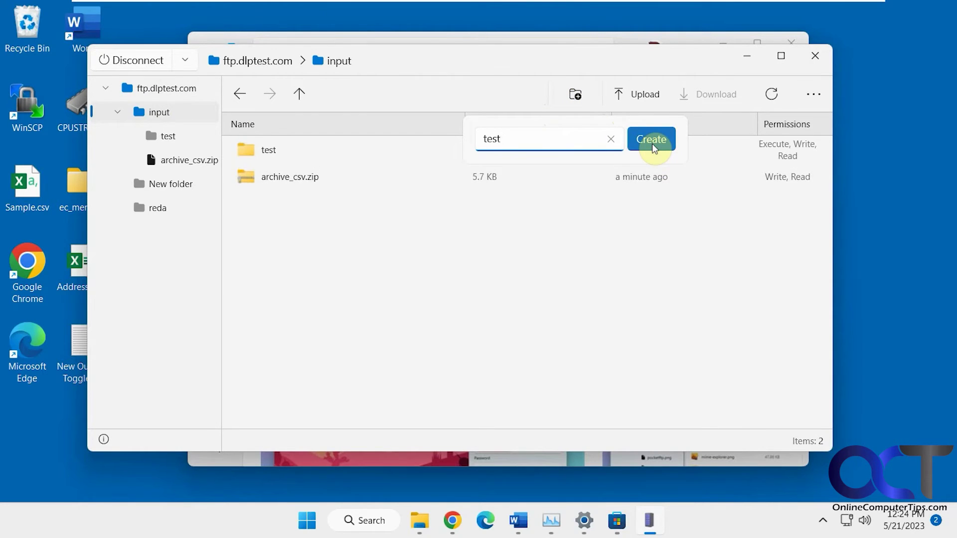
pyautogui.click(267, 151)
pyautogui.doubleClick(267, 150)
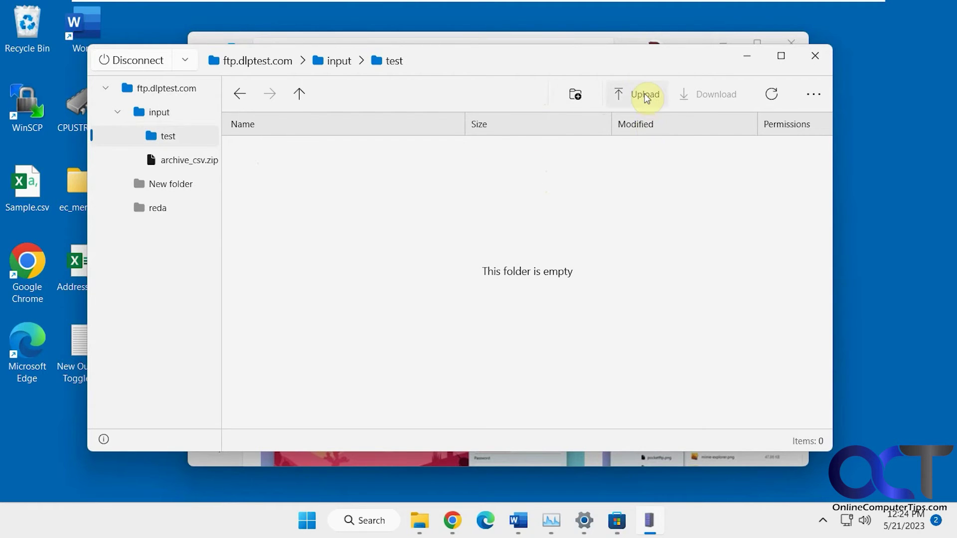
pyautogui.click(646, 97)
# - Upload Brochure.pdf from Documents into the test folder
pyautogui.click(622, 133)
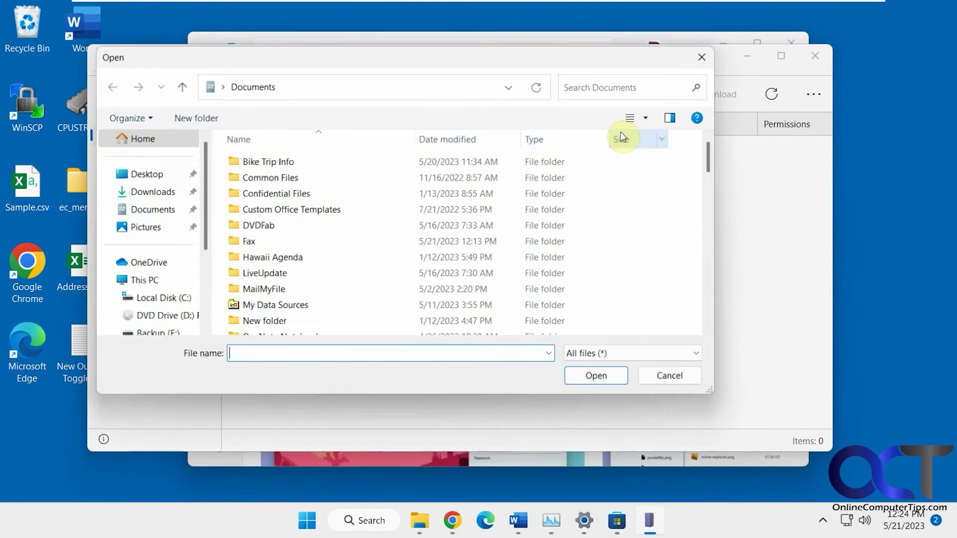
pyautogui.scroll(-4, 319, 259)
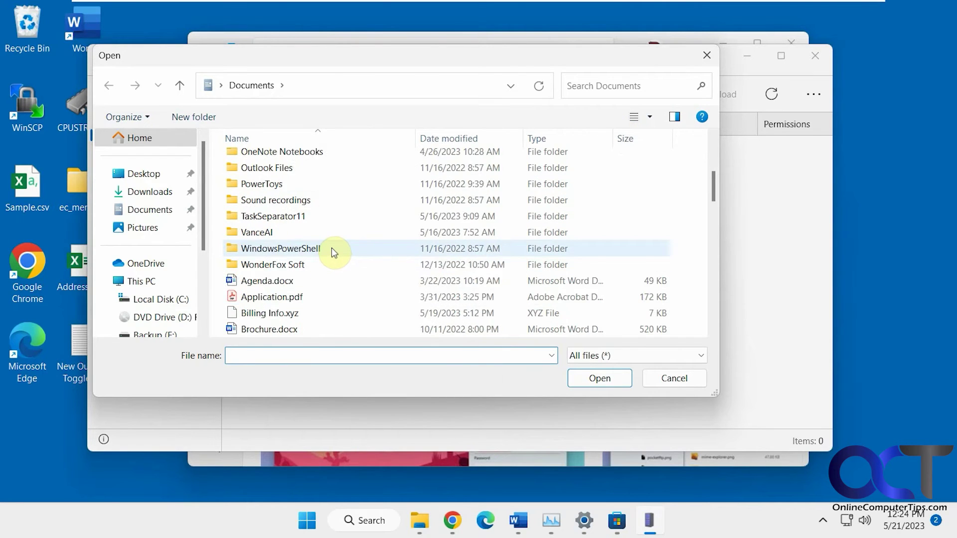
pyautogui.scroll(-1, 331, 247)
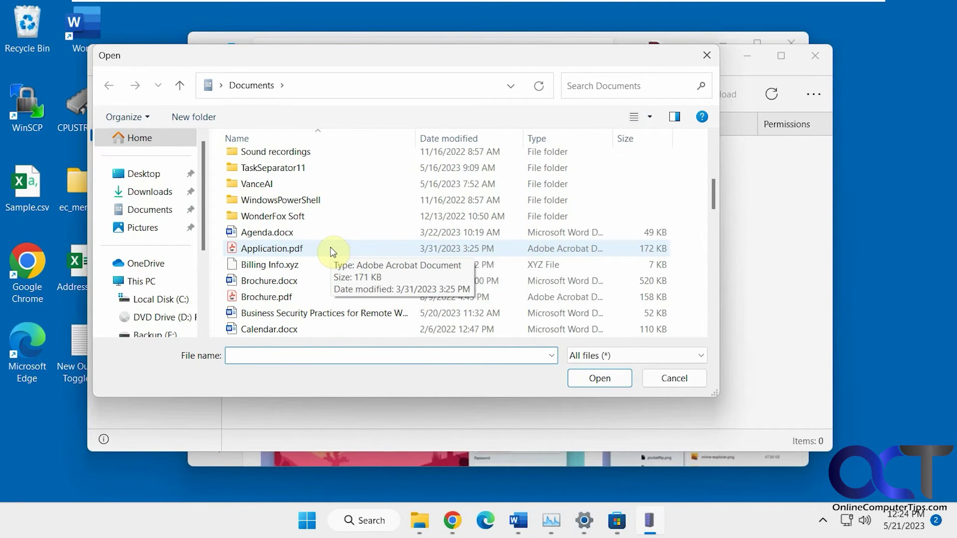
pyautogui.scroll(-1, 331, 250)
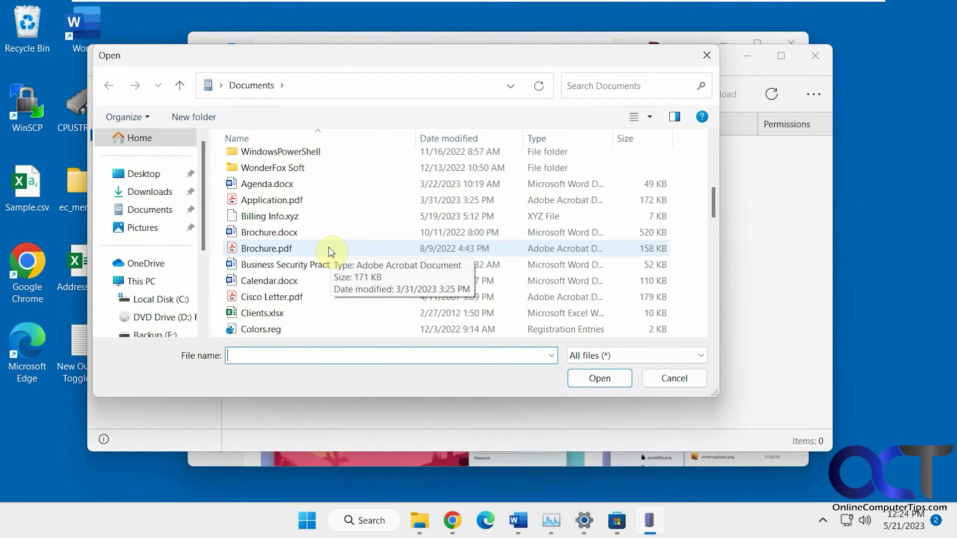
pyautogui.doubleClick(280, 250)
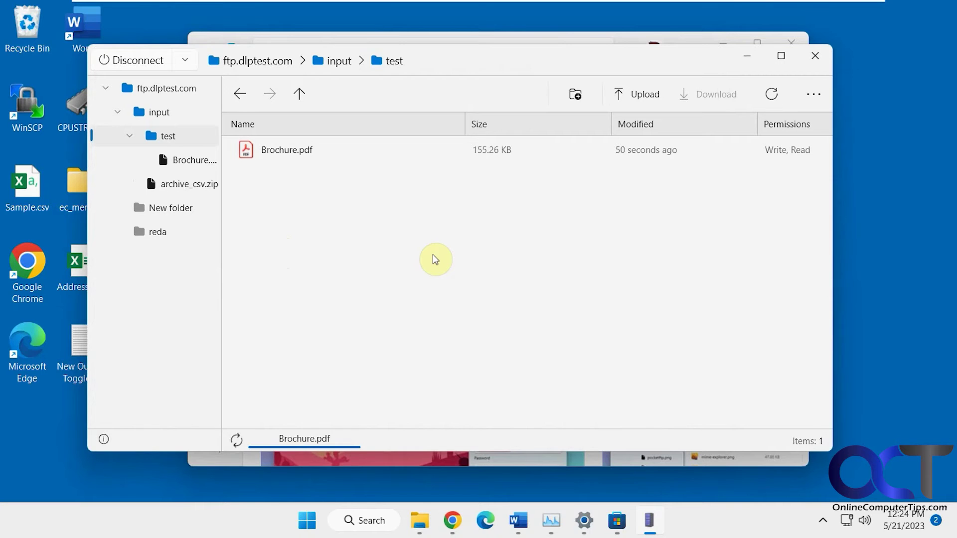
# - Drag Computer training agenda.txt from Documents into the test folder, then open the reda folder
pyautogui.click(420, 522)
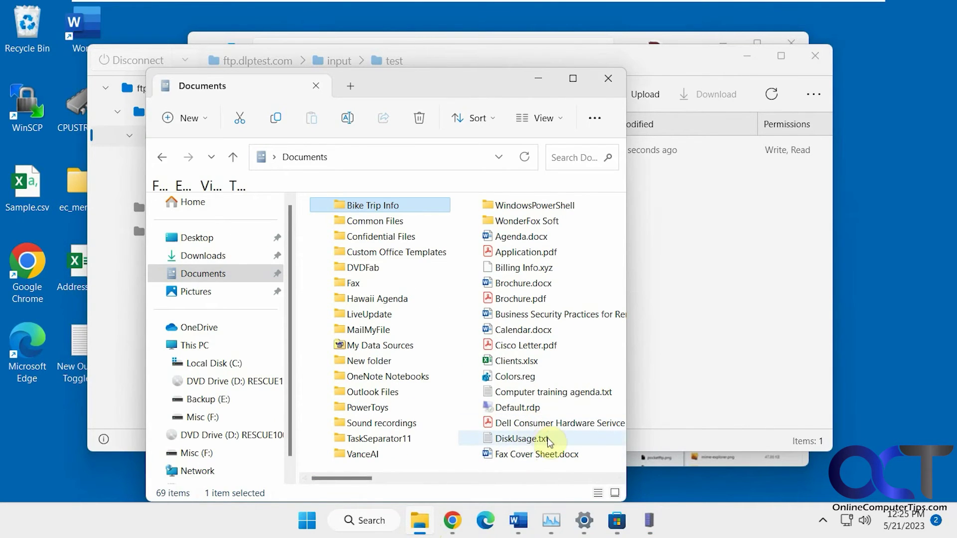
pyautogui.moveTo(531, 397); pyautogui.dragTo(600, 282)
pyautogui.moveTo(486, 88); pyautogui.dragTo(354, 61)
pyautogui.moveTo(434, 367); pyautogui.dragTo(725, 394)
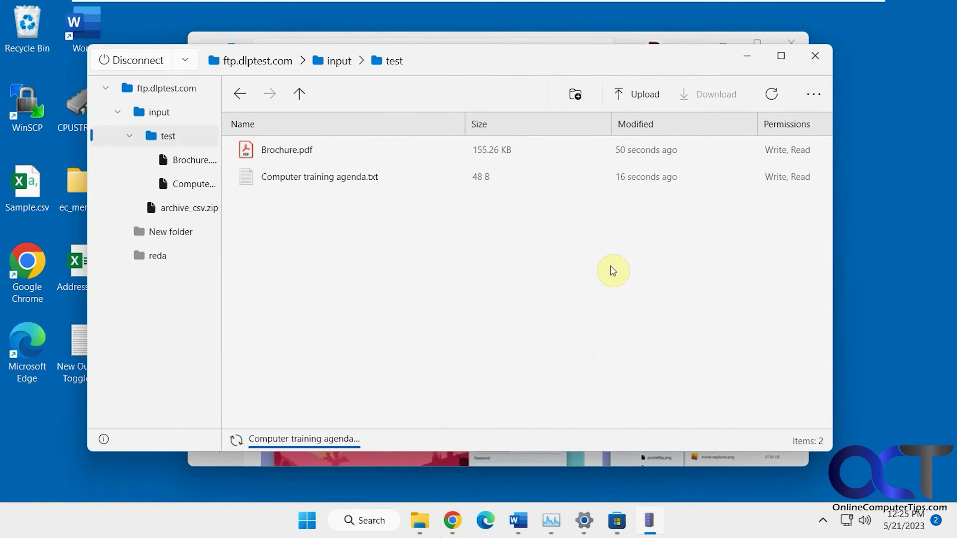
pyautogui.click(155, 256)
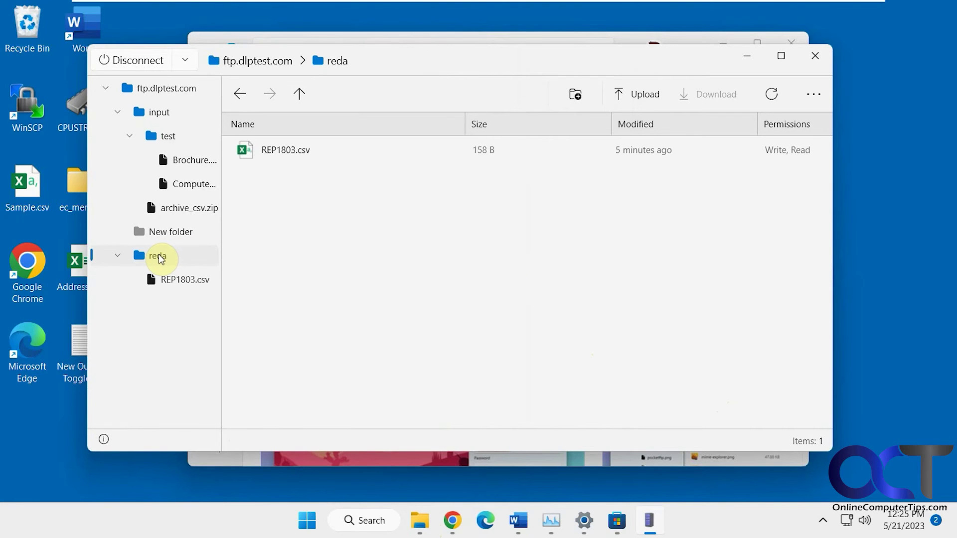
# - Download REP1803.csv from reda into the local Documents\Fax\Drafts folder
pyautogui.click(299, 149)
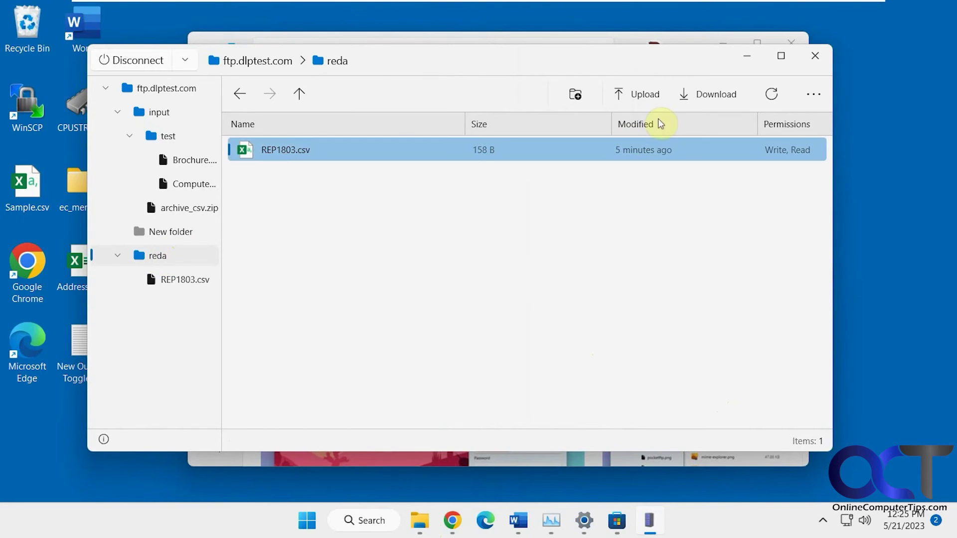
pyautogui.click(723, 96)
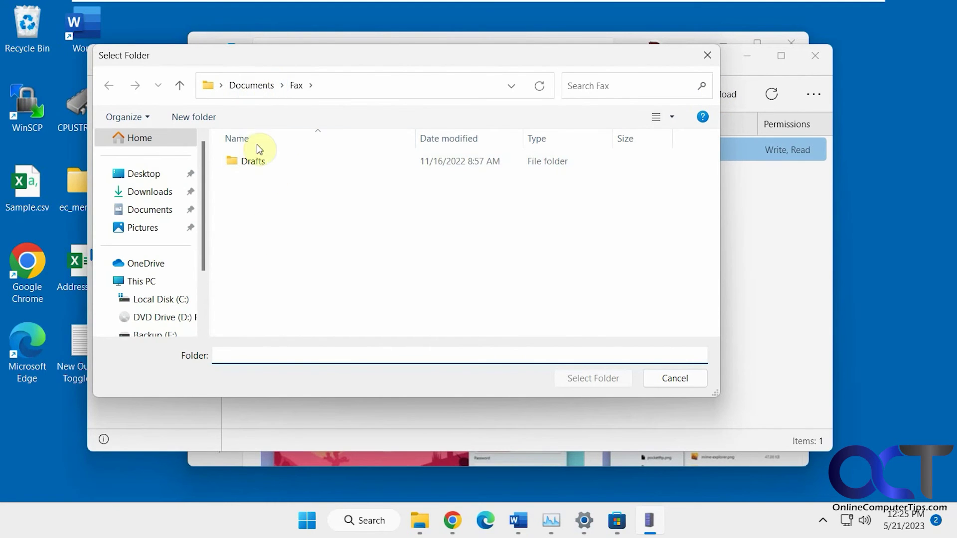
pyautogui.click(254, 166)
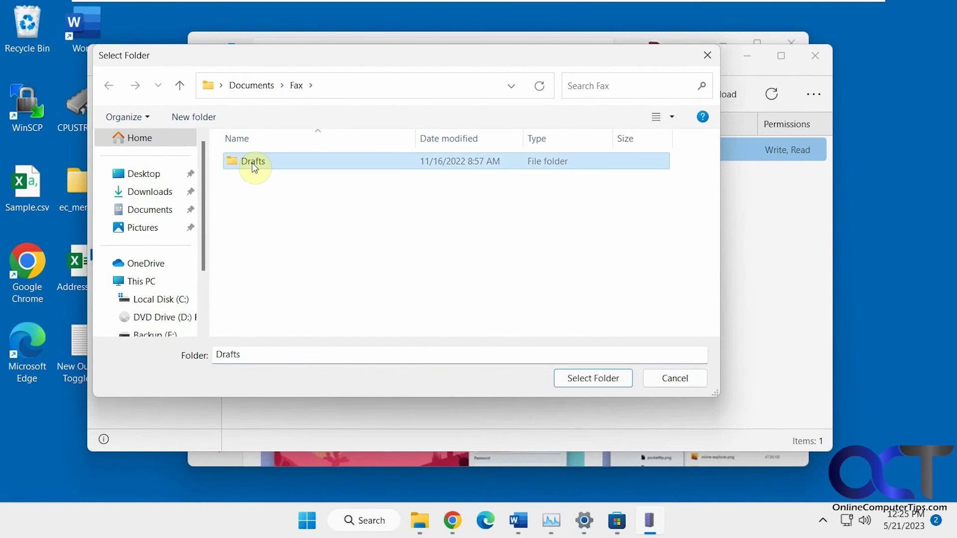
pyautogui.click(582, 377)
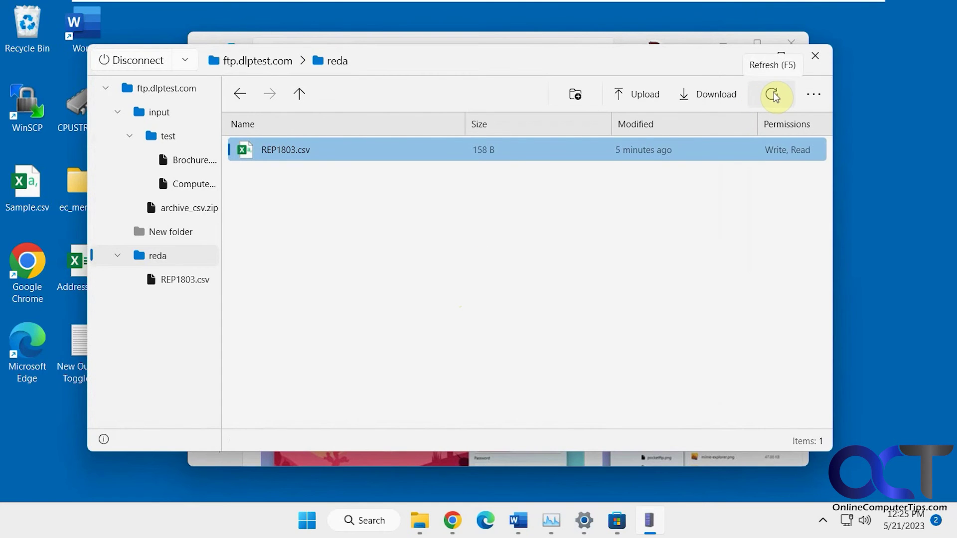
# - Check the extra file and connection menus, then disconnect from ftp.dlptest.com
pyautogui.click(814, 99)
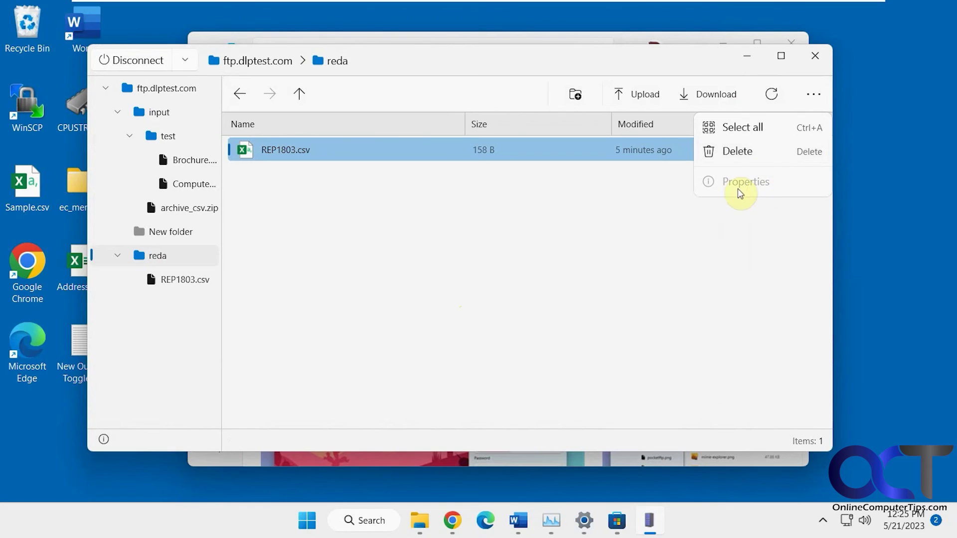
pyautogui.click(547, 238)
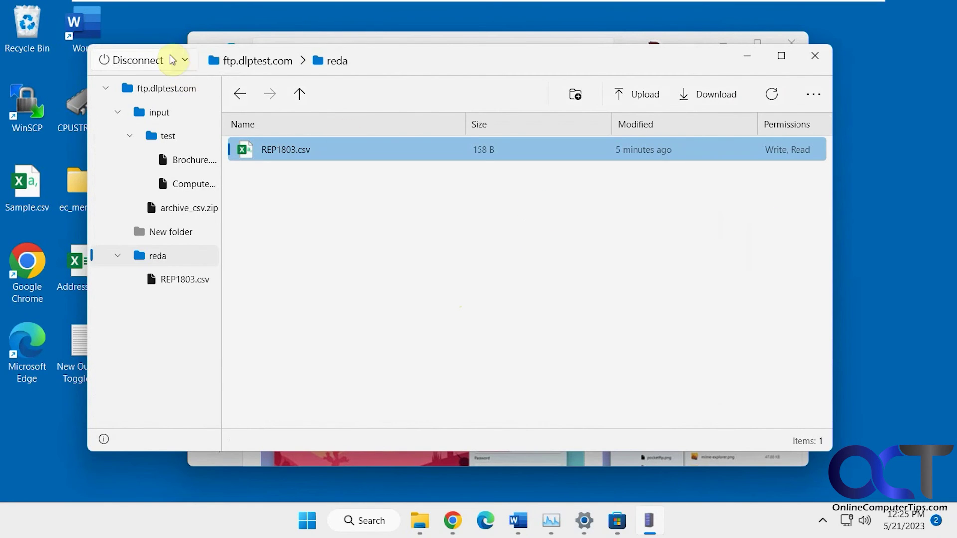
pyautogui.click(184, 59)
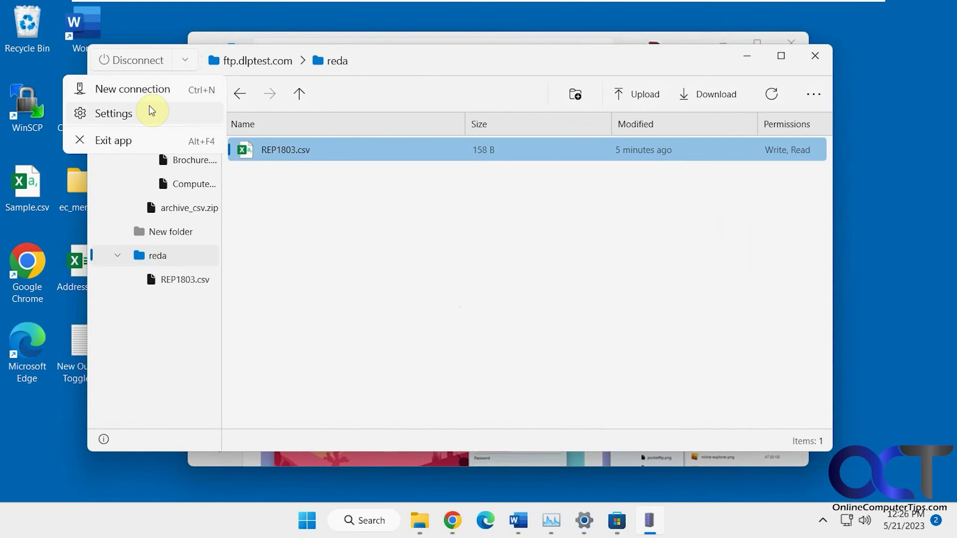
pyautogui.click(184, 63)
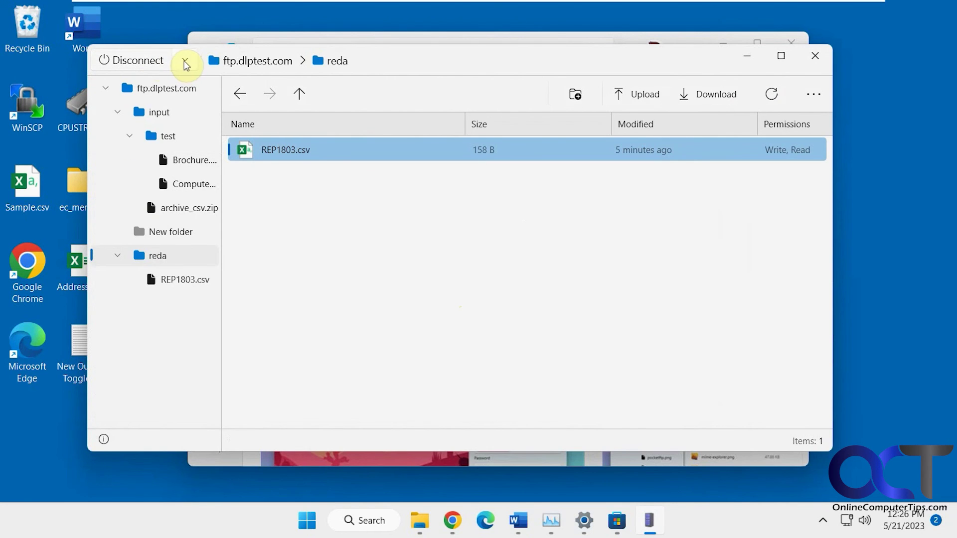
pyautogui.click(136, 60)
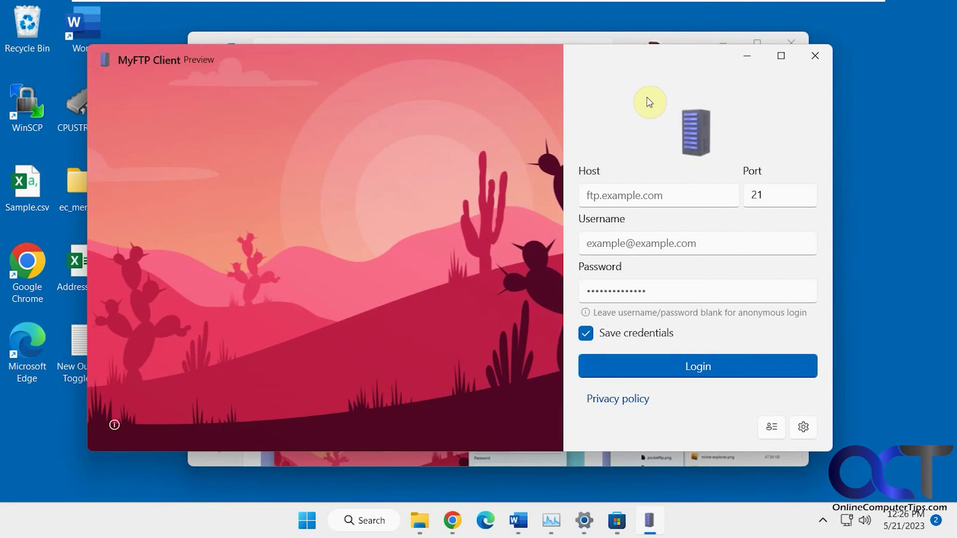
# - Minimize the MyFTP window to return to its Microsoft Store page
pyautogui.click(747, 58)
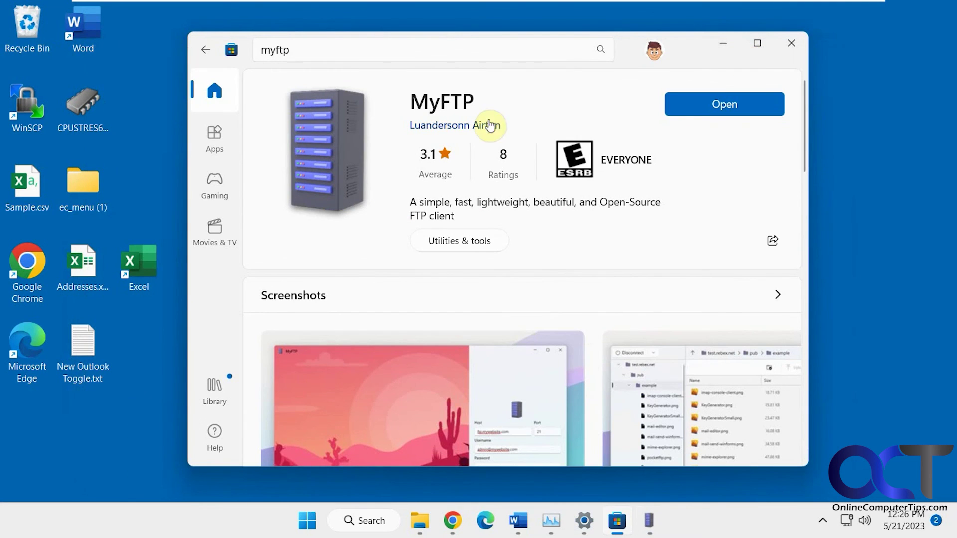